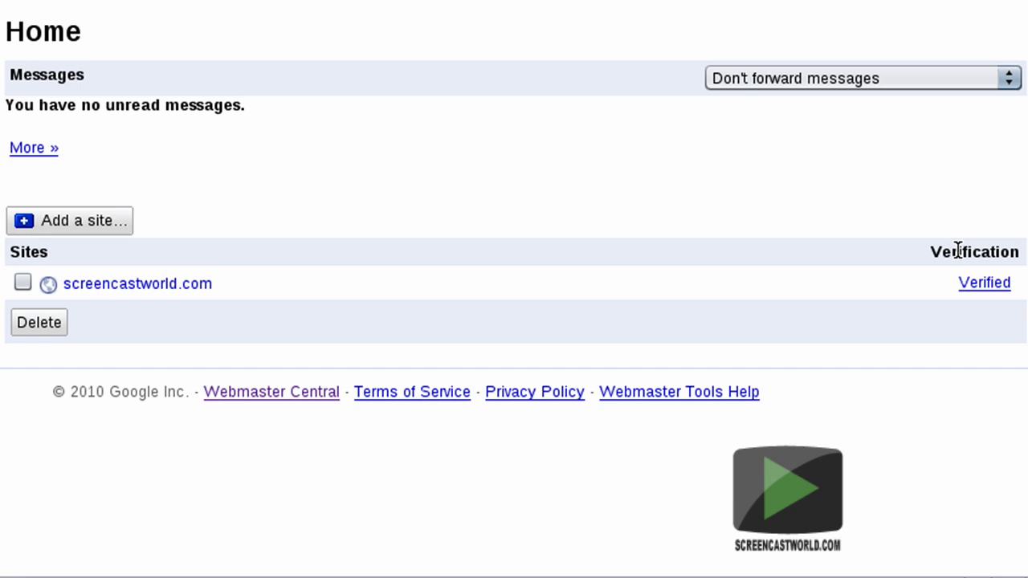
Add demo.screencastworld.com as a new site in Webmaster Tools
click(93, 221)
click(217, 273)
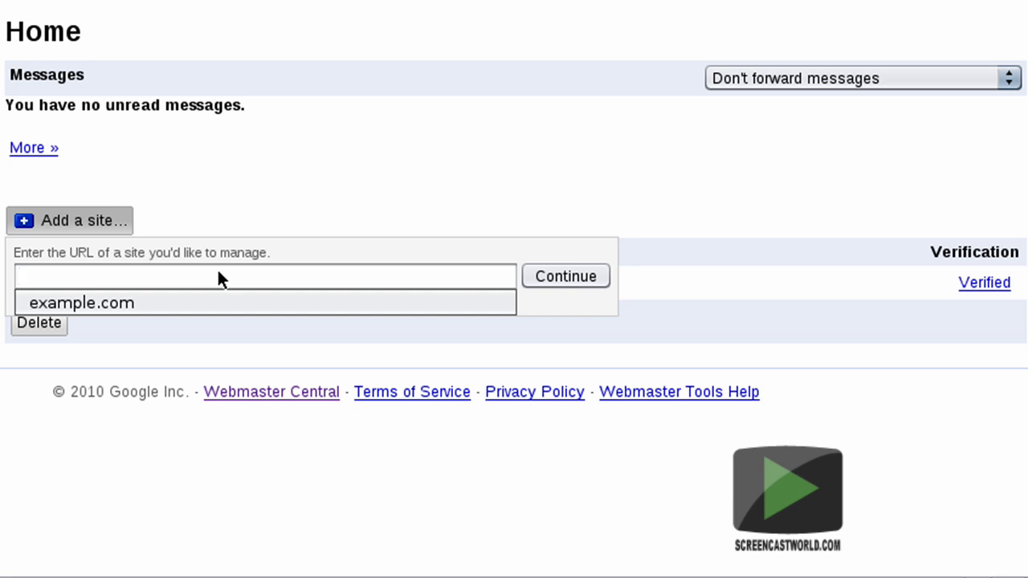
text(demo.screencastworld.com)
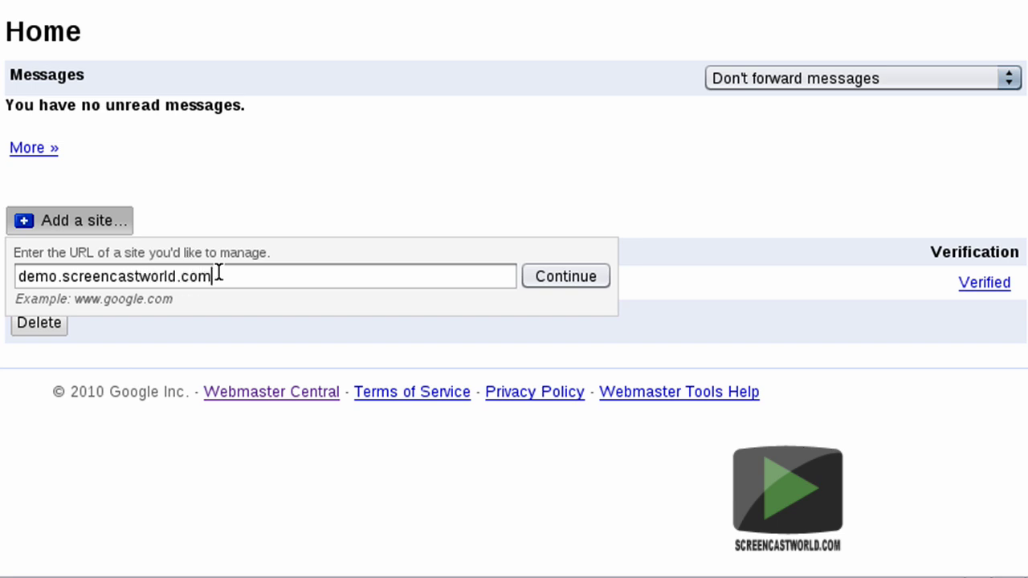
click(561, 271)
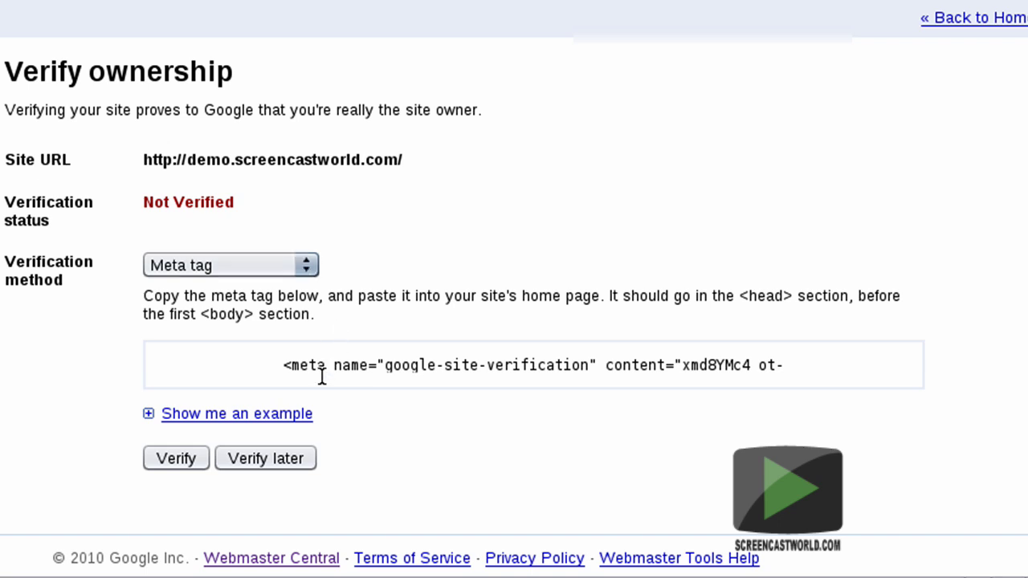
Choose the 'Upload an HTML file' verification method and save google552a11851da5433a.html to disk
click(309, 265)
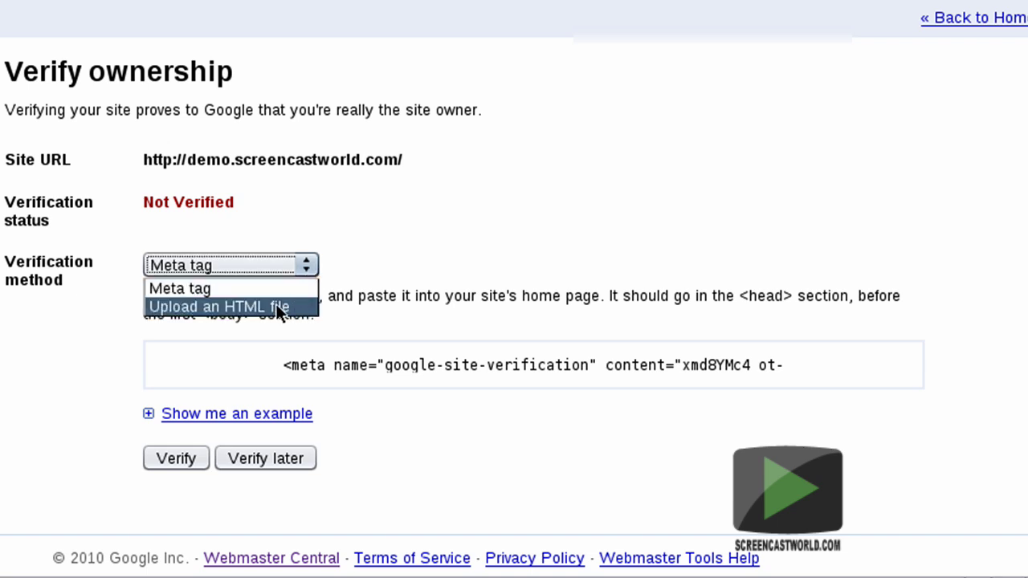
click(285, 307)
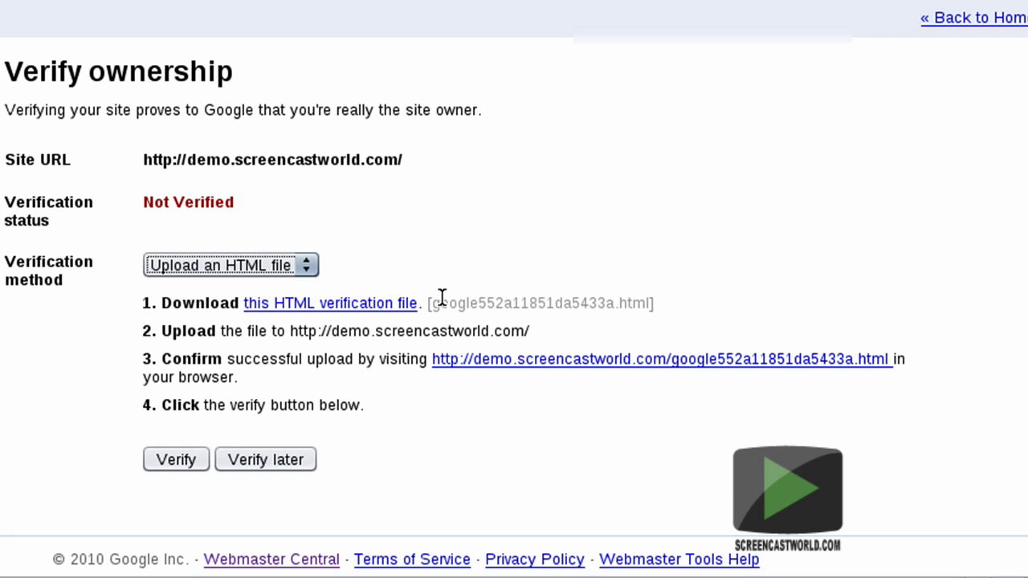
click(412, 277)
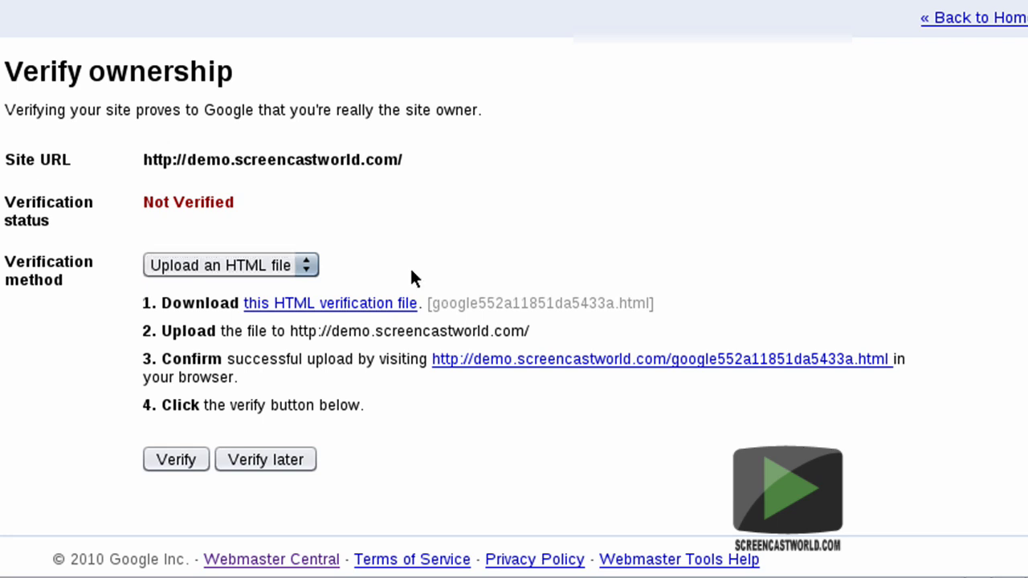
click(382, 305)
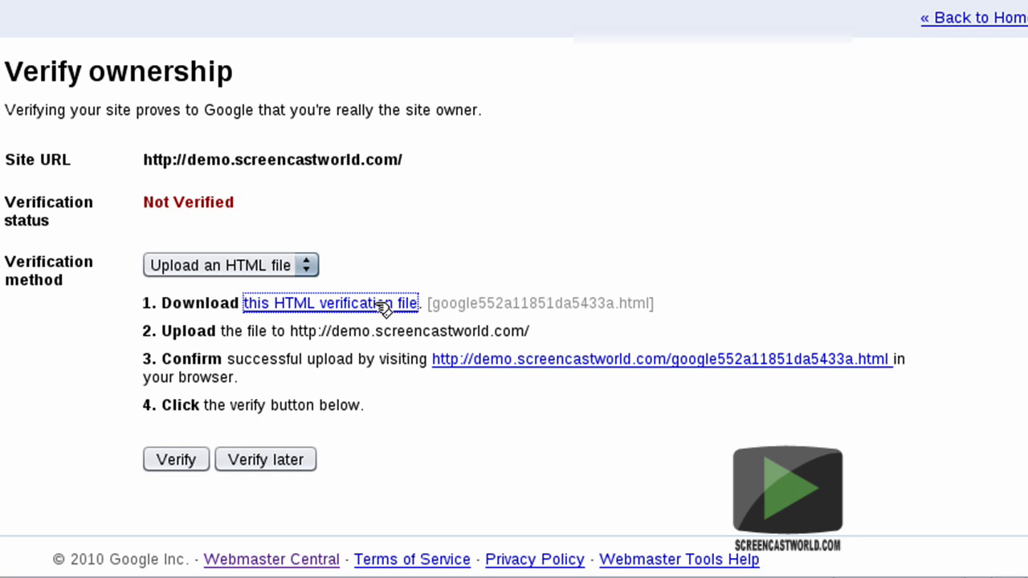
click(226, 200)
click(571, 318)
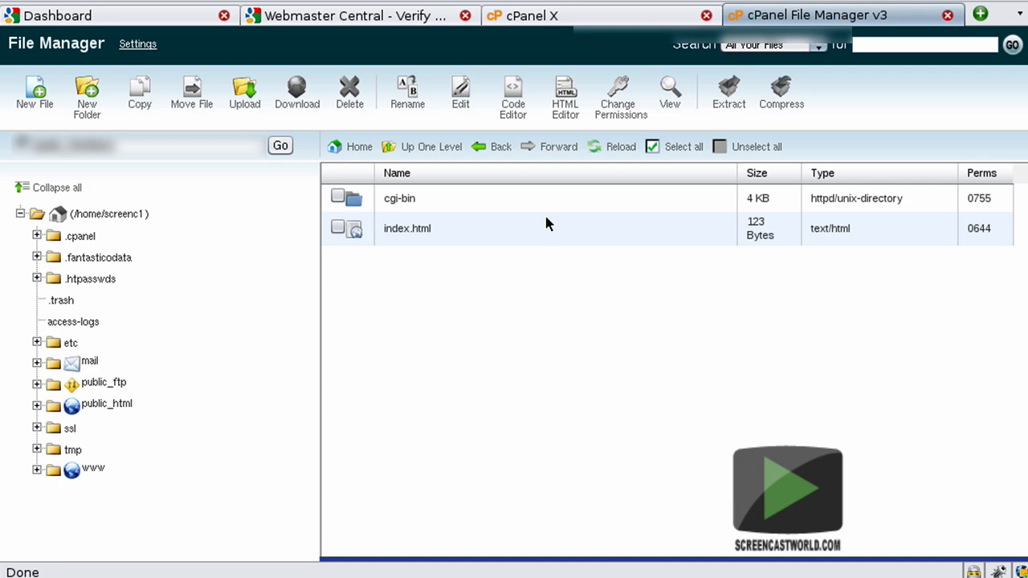
Upload google552a11851da5433a.html into /home/screenc1/public_html/demo and return to its file listing
click(247, 106)
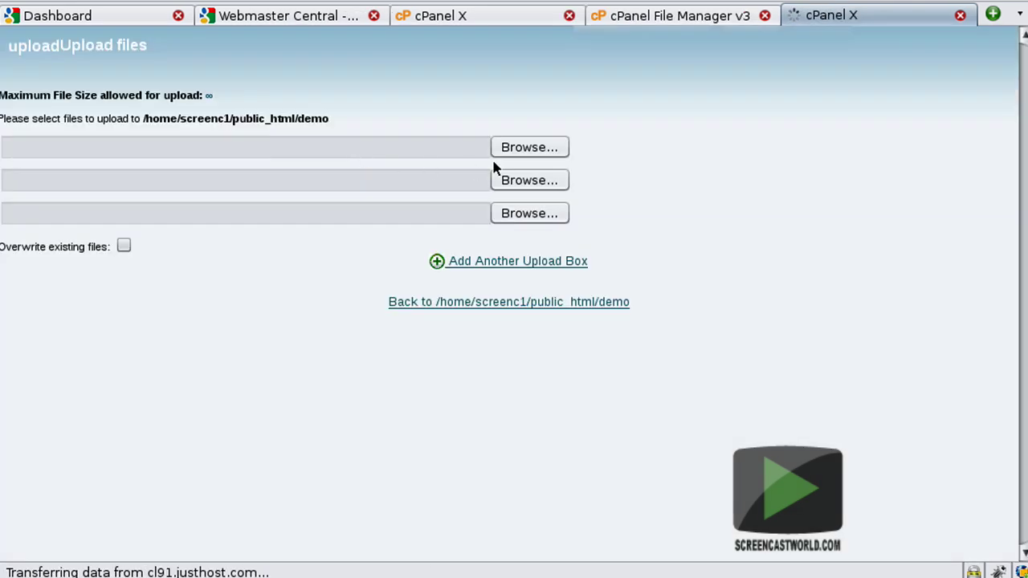
click(504, 148)
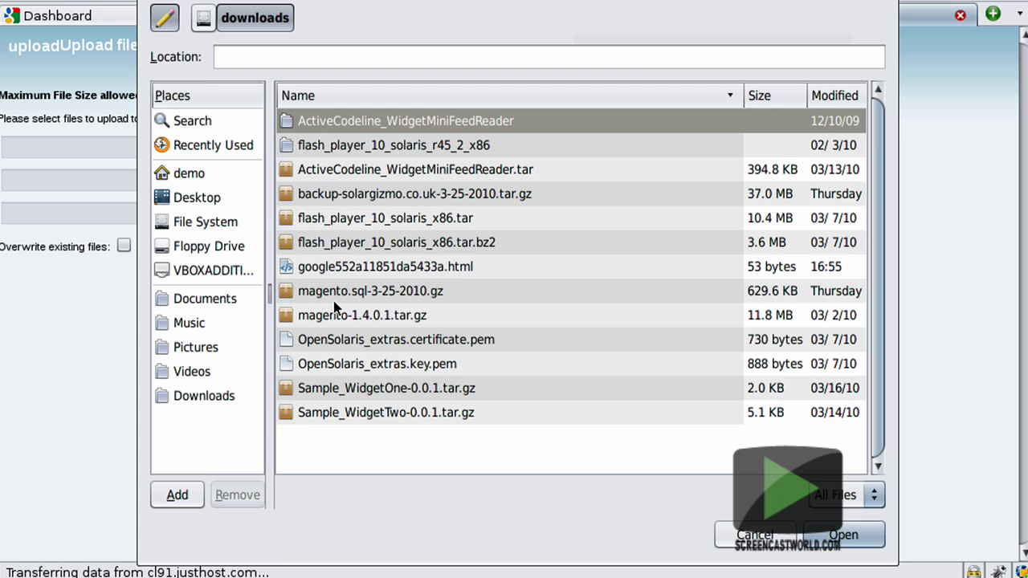
double_click(397, 266)
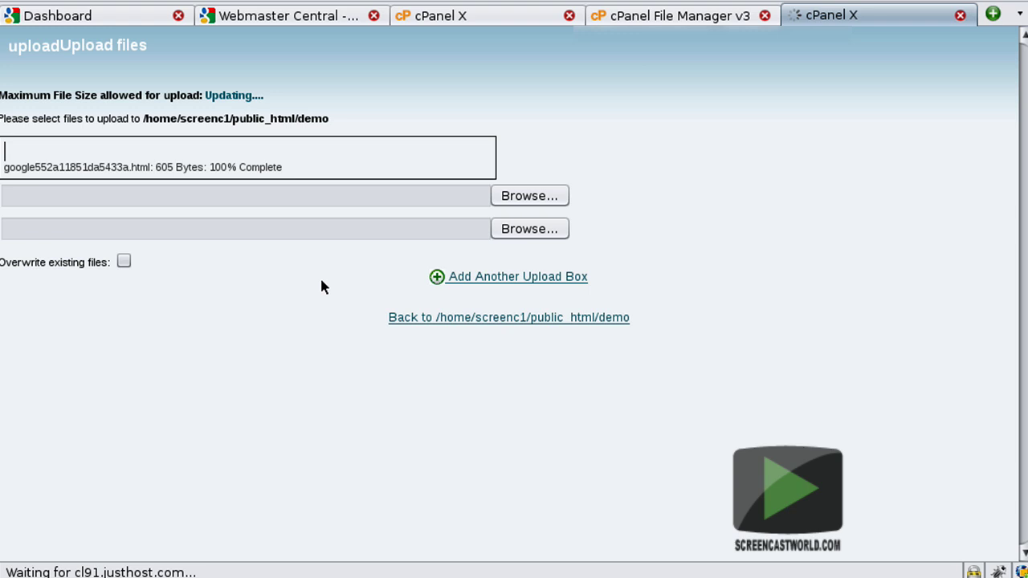
click(521, 320)
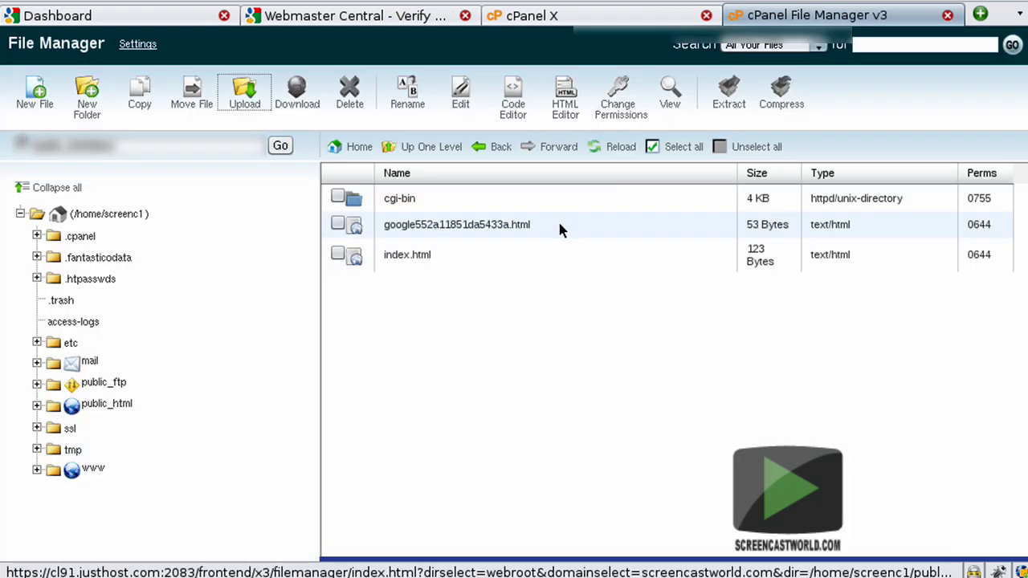
Verify ownership of demo.screencastworld.com on the Webmaster Central verification page
click(403, 23)
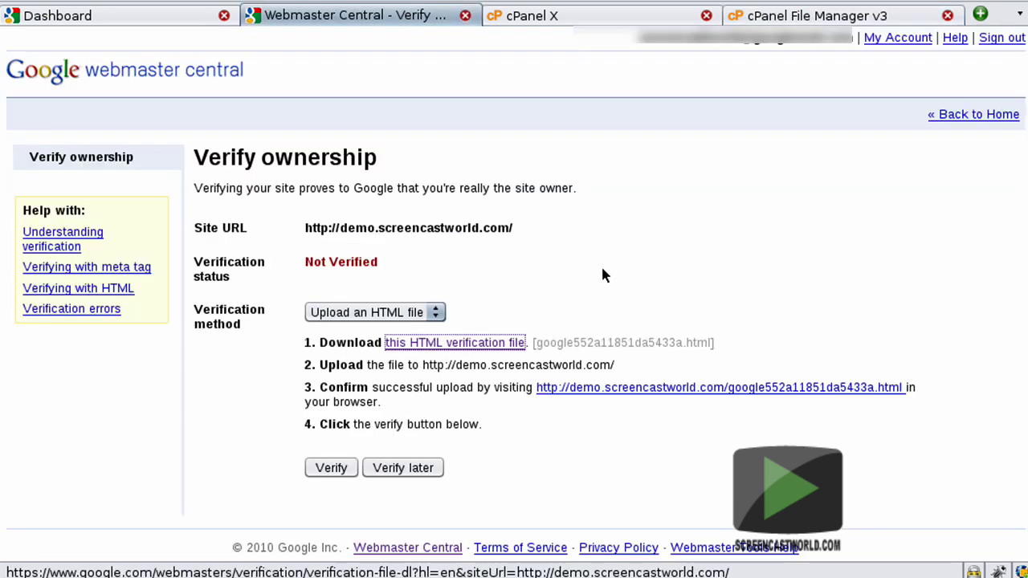
click(331, 469)
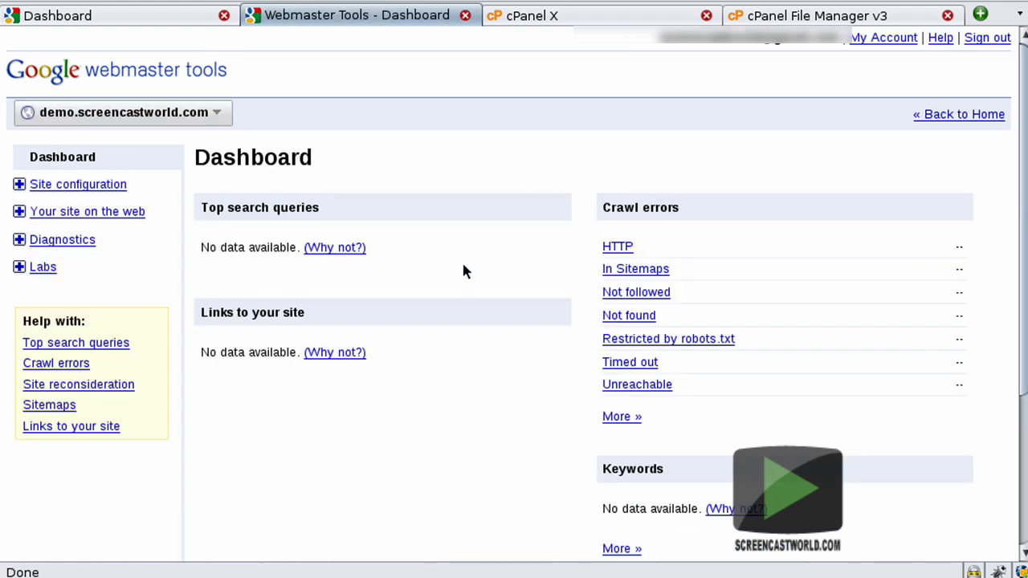
scroll(472, 366, down, 5)
scroll(472, 365, up, 5)
Go back to the Webmaster Tools Home site list
click(960, 116)
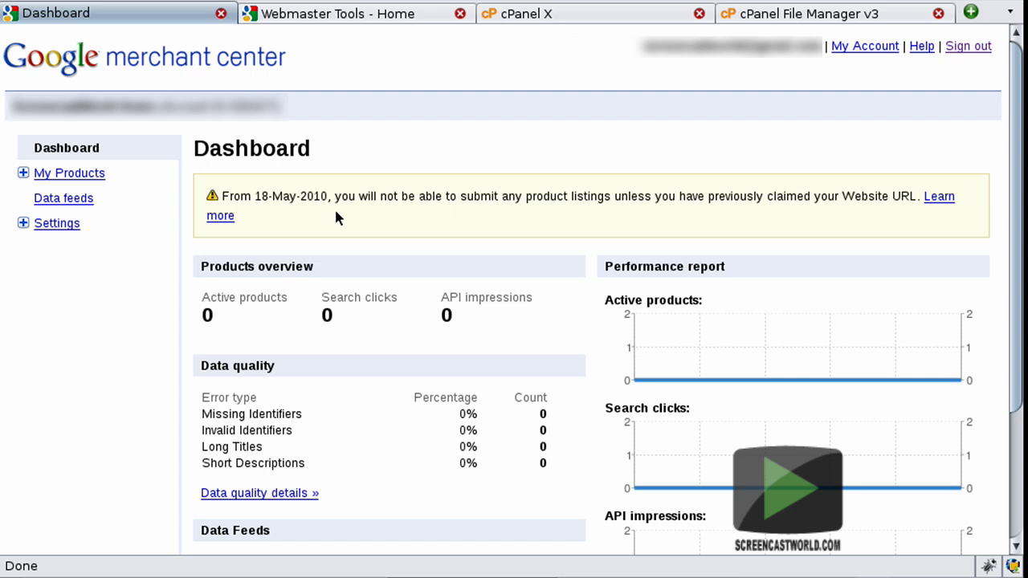
Open Settings > General in the Merchant Center sidebar
click(64, 231)
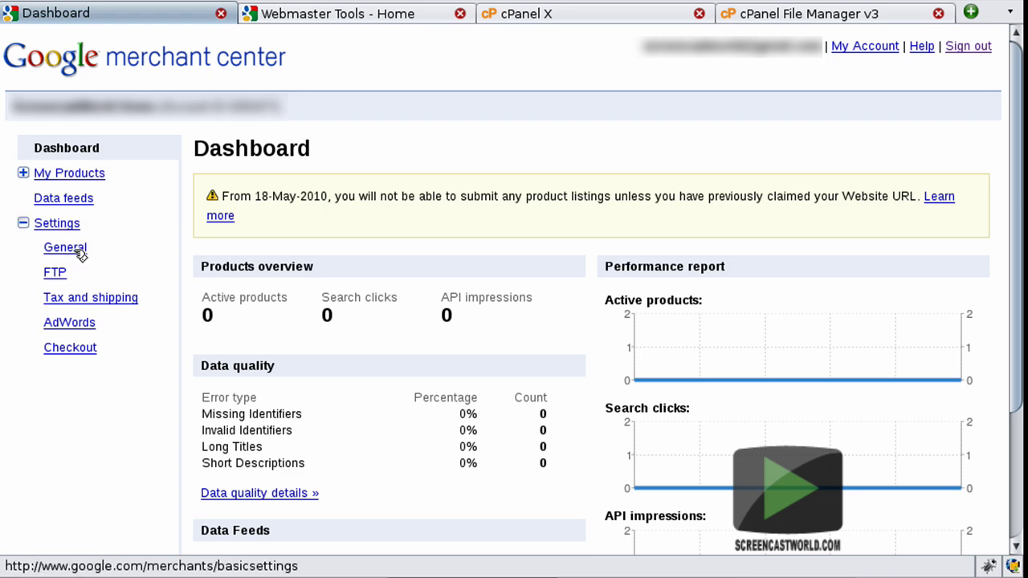
click(78, 250)
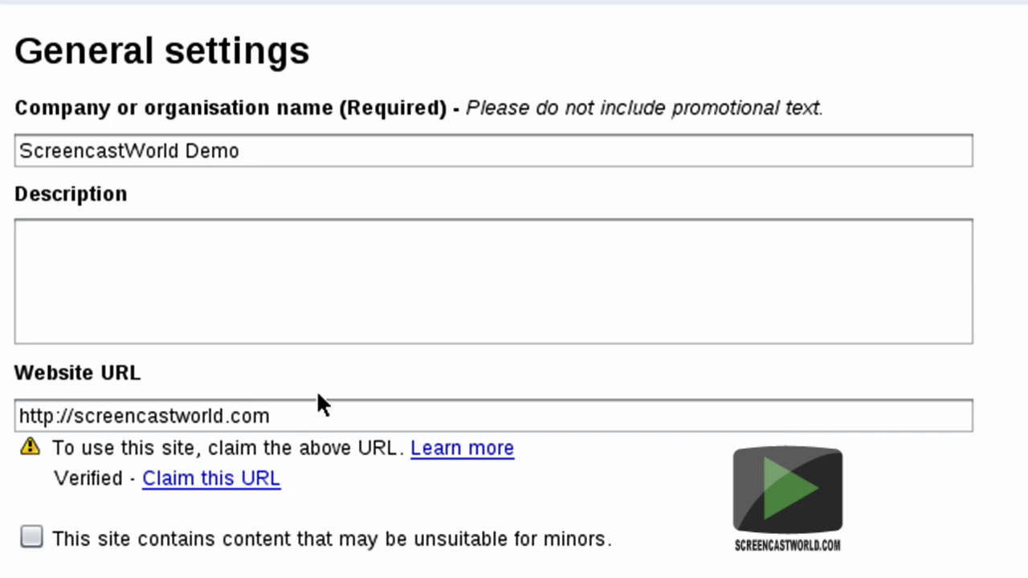
click(72, 417)
text(demo.)
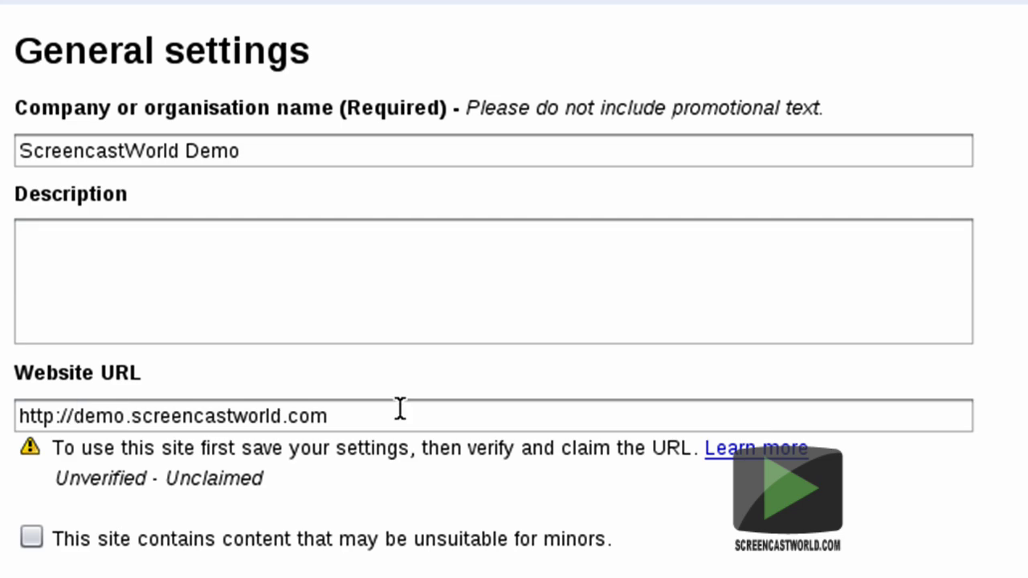
scroll(693, 329, down, 6)
scroll(690, 317, down, 10)
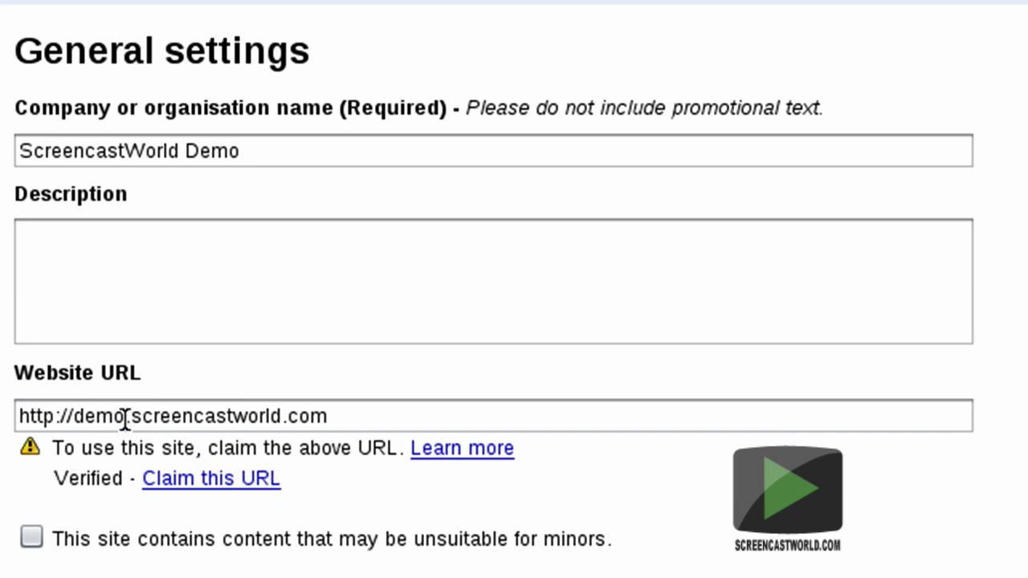
text(1)
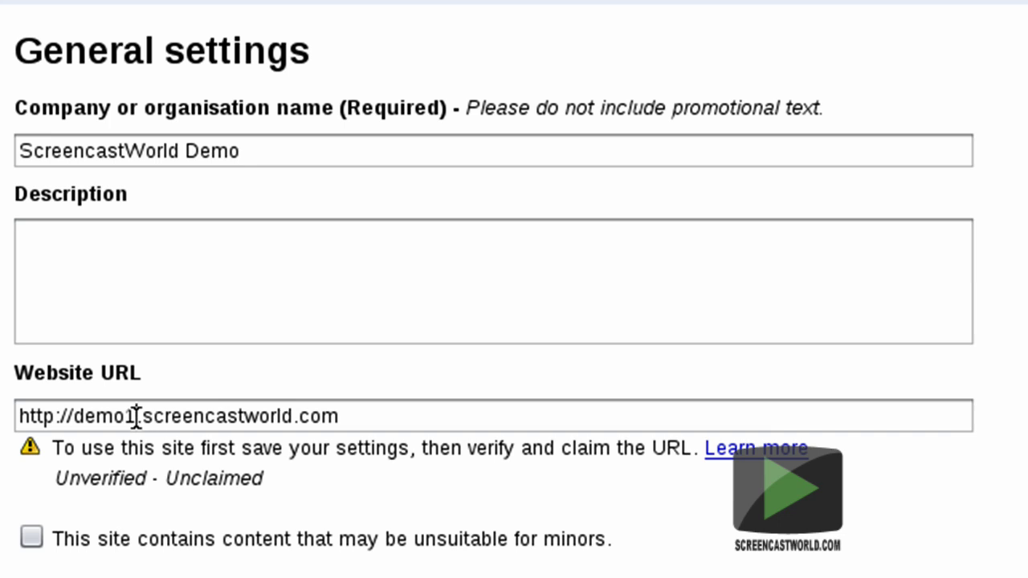
key(BackSpace)
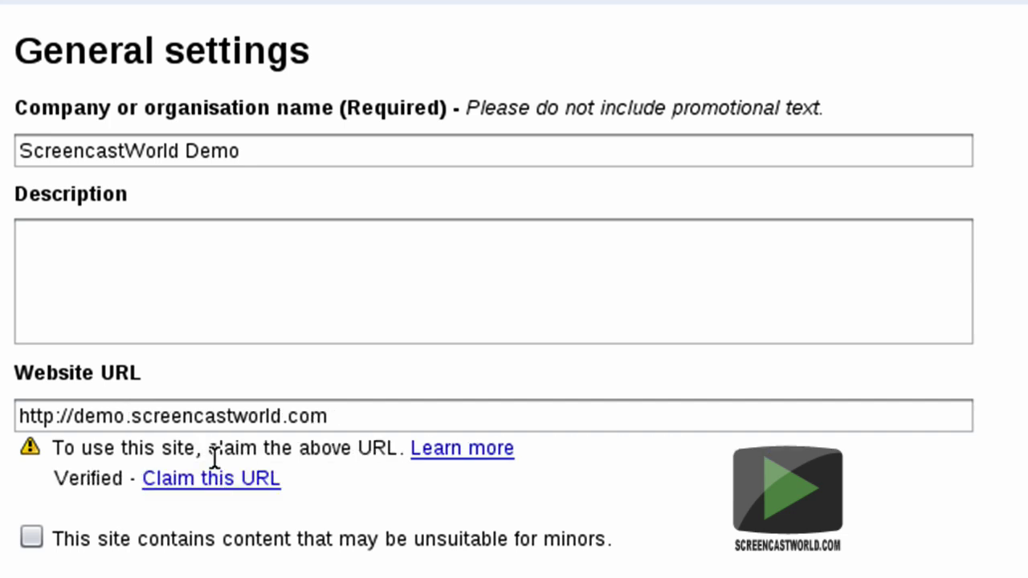
click(270, 480)
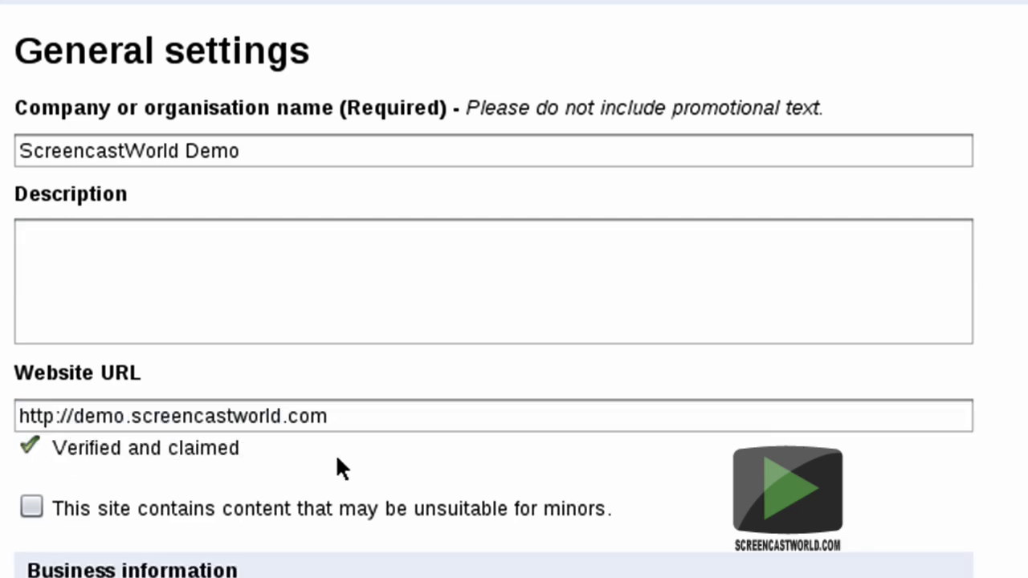
scroll(514, 289, down, 15)
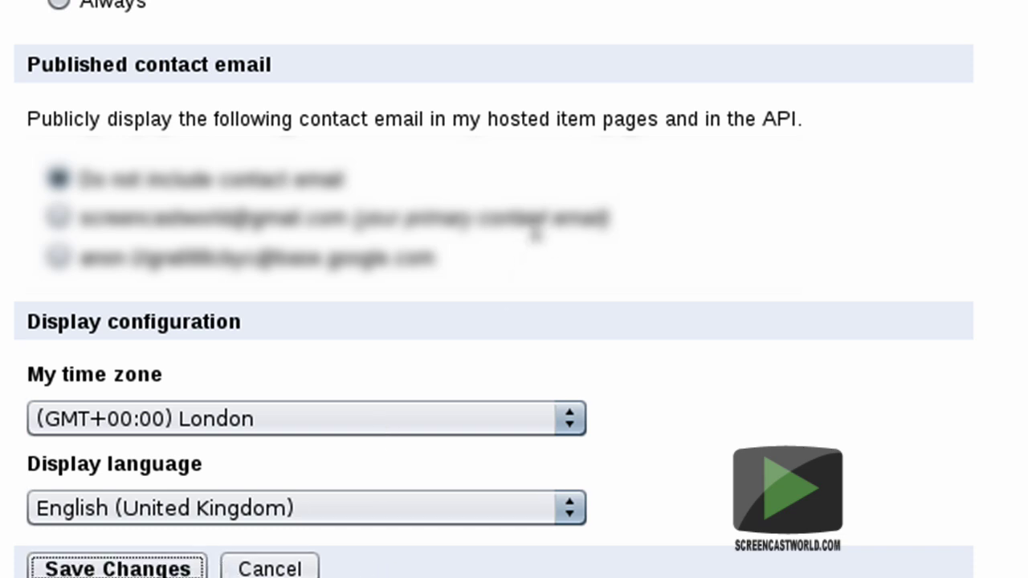
scroll(523, 257, up, 15)
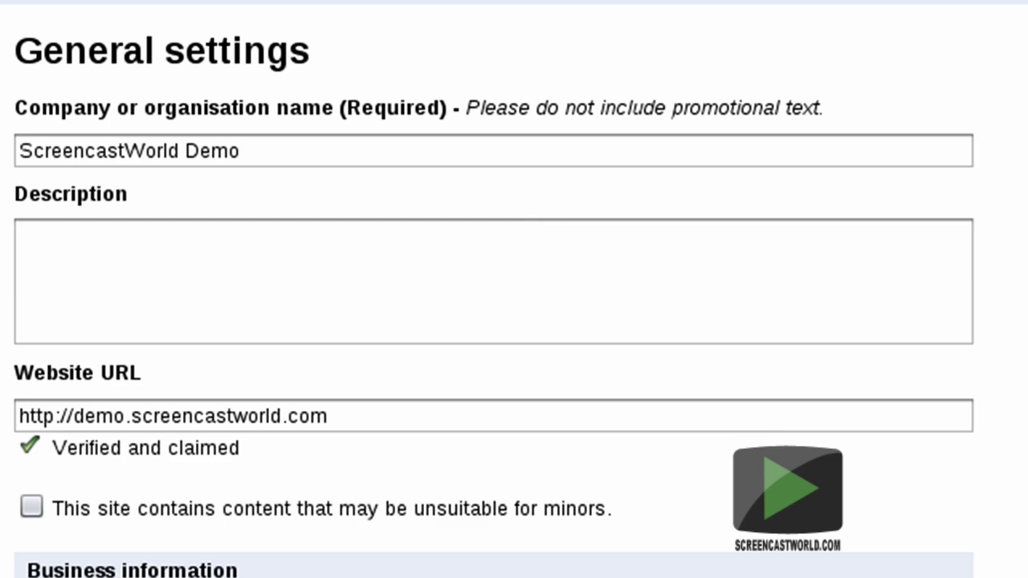
scroll(514, 321, down, 5)
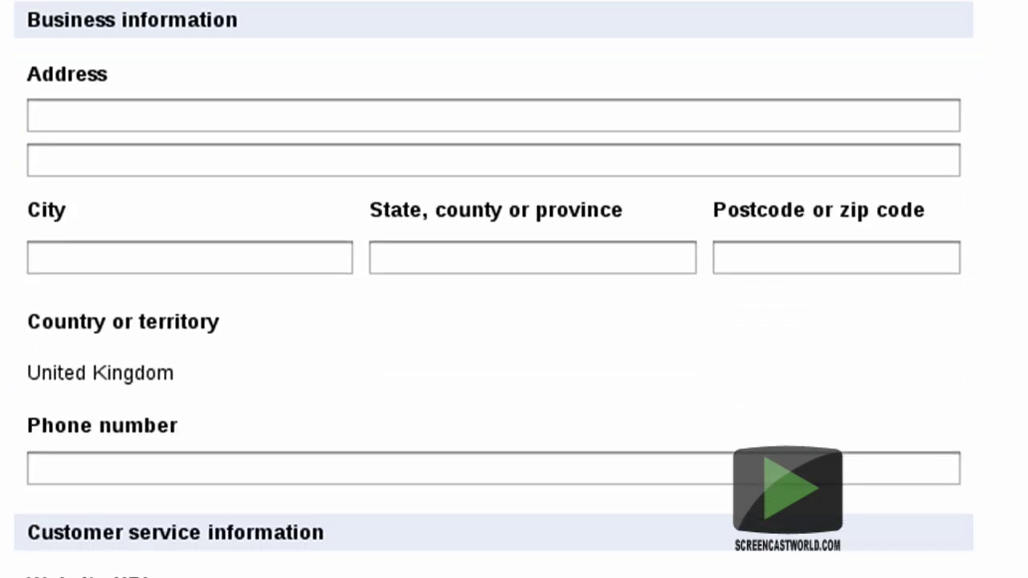
scroll(514, 321, up, 5)
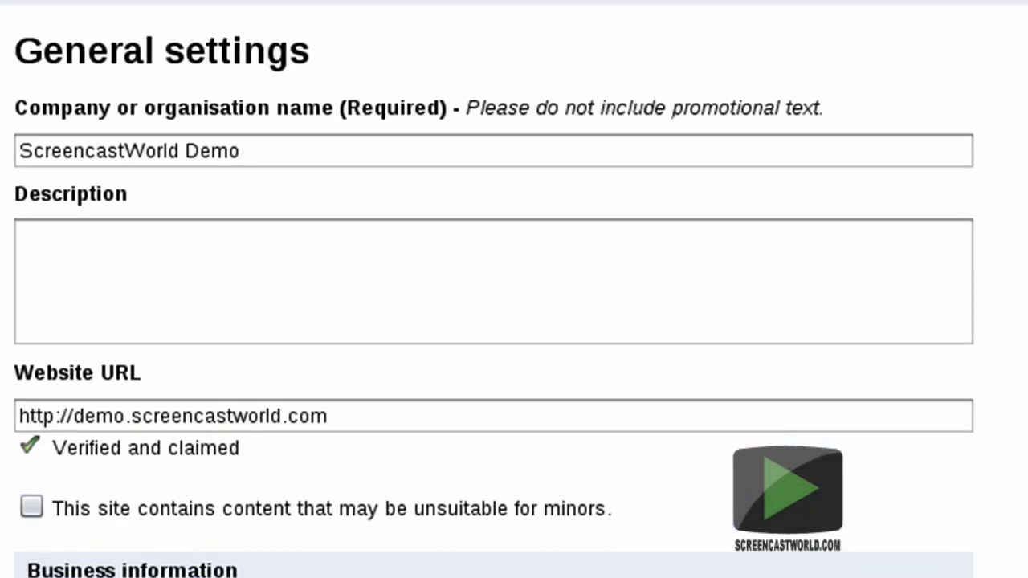